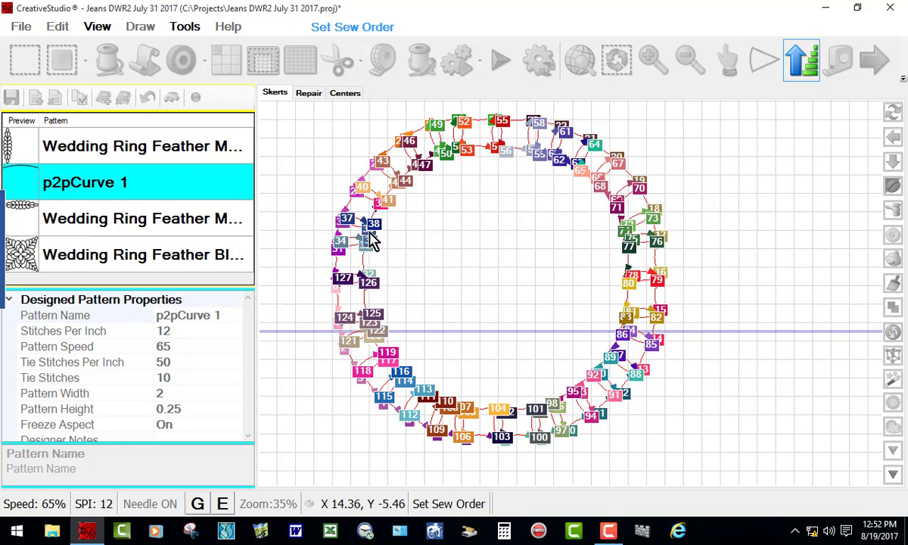
Step: Examine the numbered sew order of the curve segments around the ring, especially where the path starts and ends
scroll(369, 237, "up", 4)
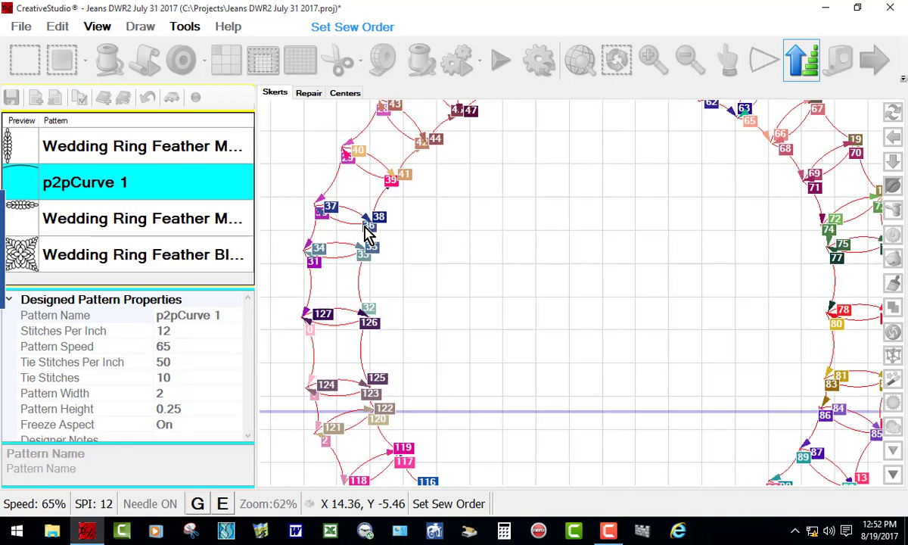
scroll(370, 237, "up", 1)
scroll(367, 248, "down", 1)
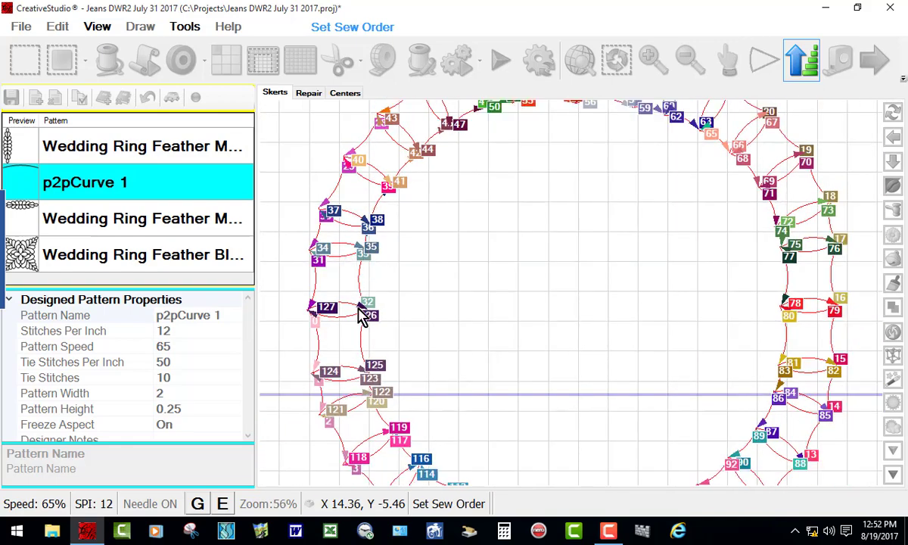
scroll(367, 273, "down", 2)
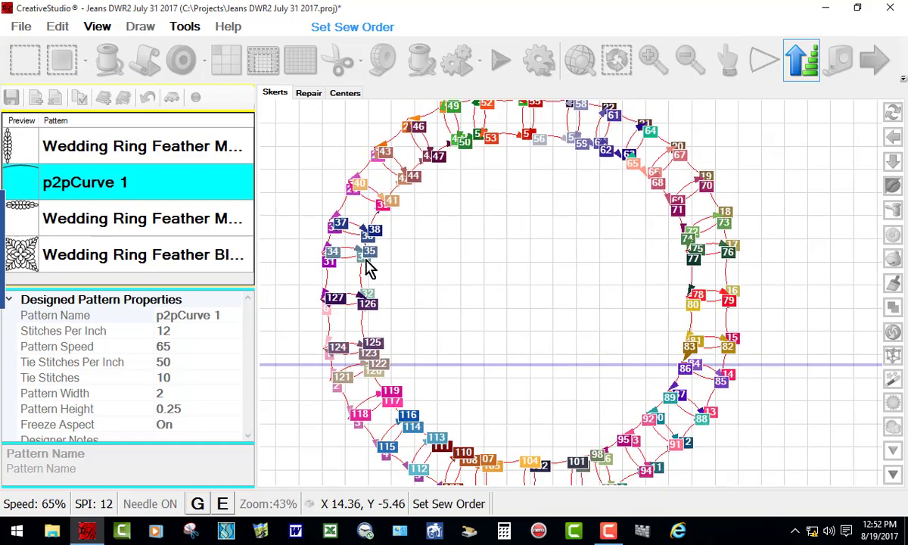
scroll(367, 261, "down", 1)
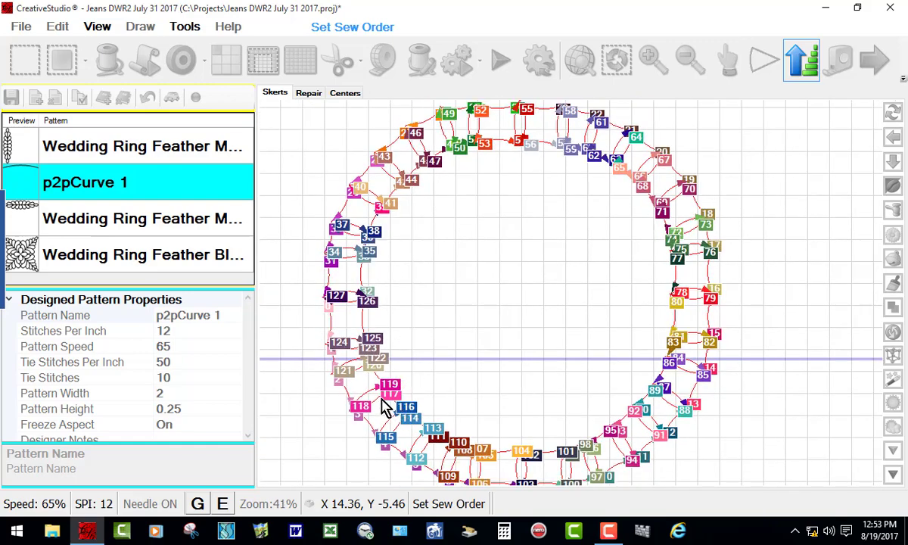
scroll(366, 371, "up", 5)
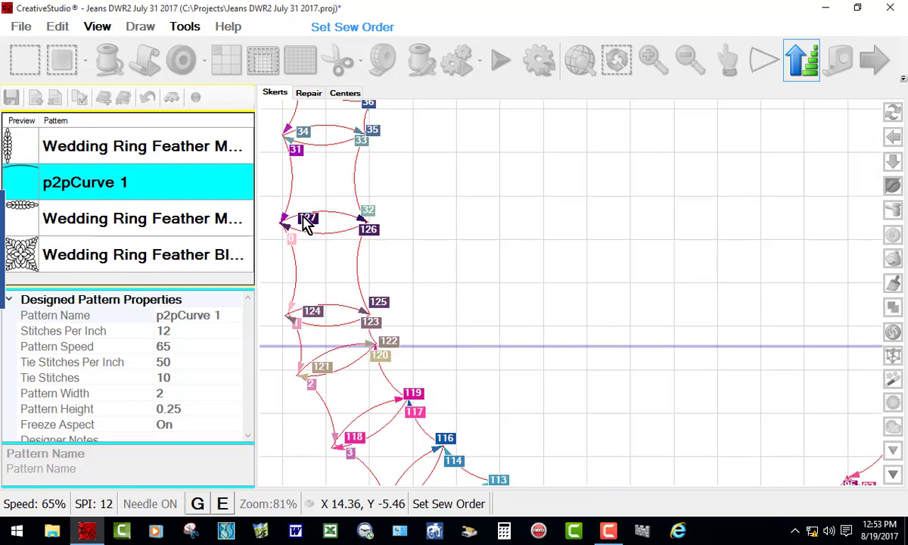
scroll(307, 225, "up", 1)
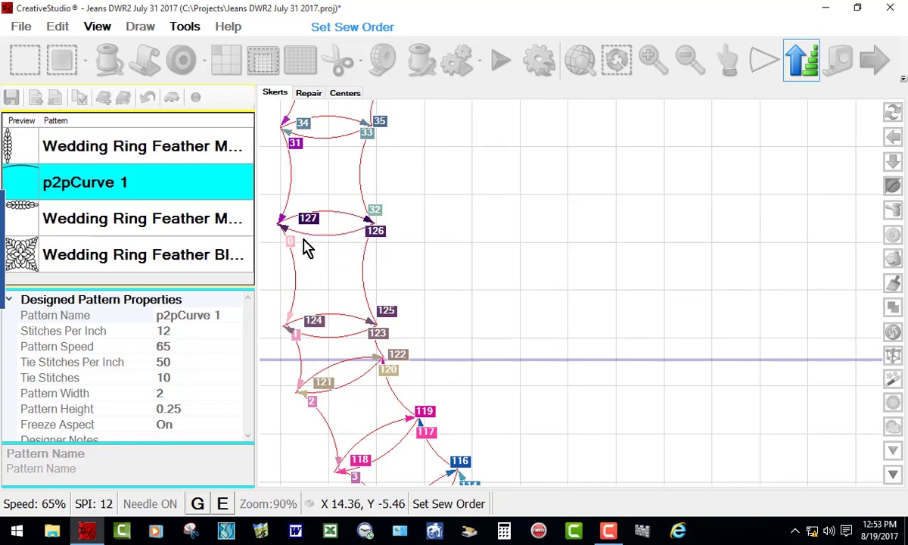
scroll(288, 252, "up", 1)
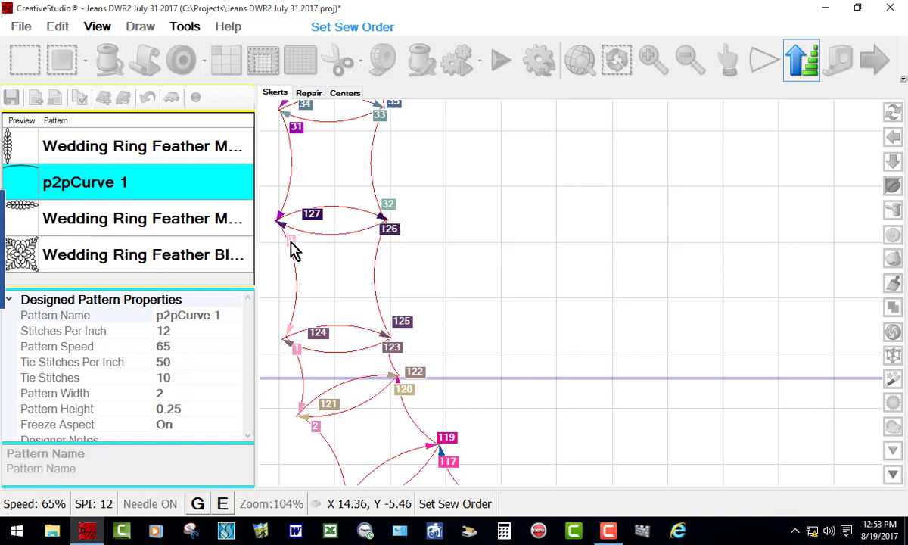
scroll(274, 107, "up", 4)
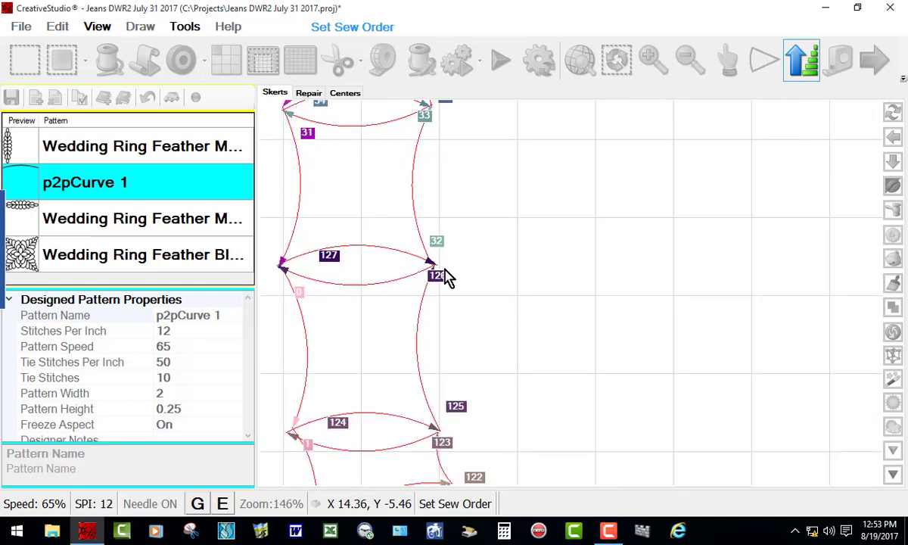
scroll(428, 266, "down", 2)
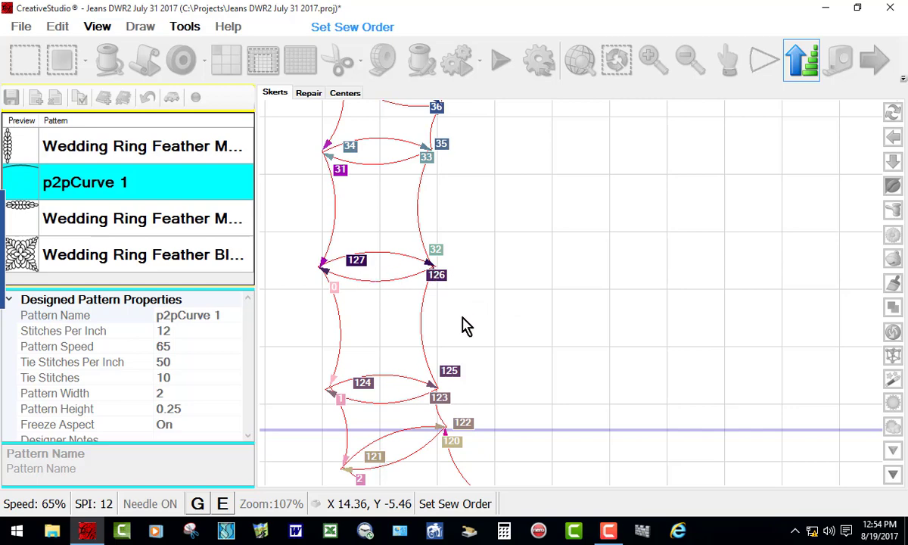
scroll(389, 298, "down", 3)
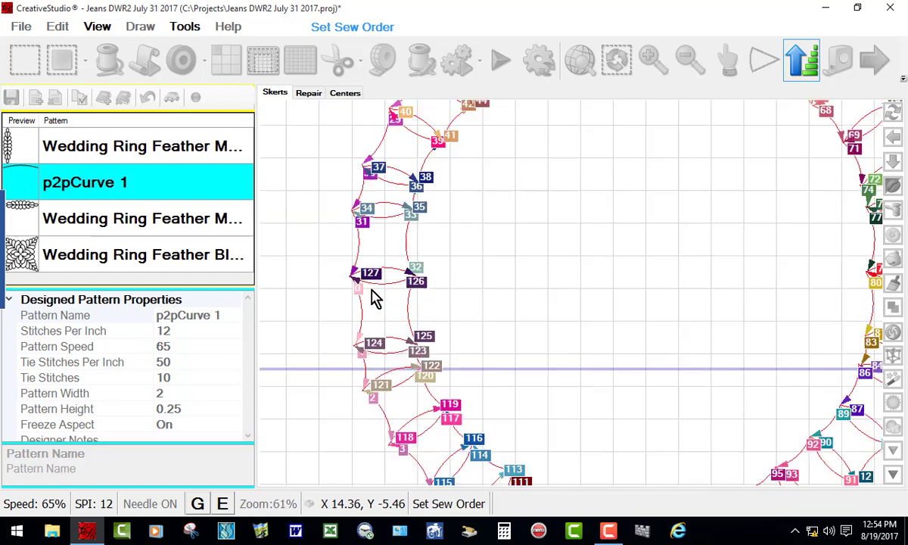
scroll(374, 296, "down", 2)
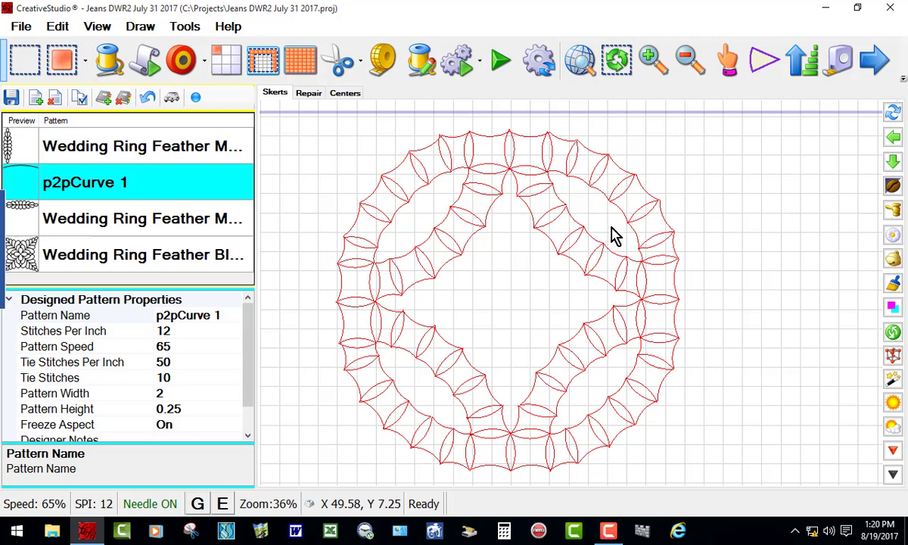
Step: Place one horizontal Wedding Ring Feather melon pattern, 5.46 wide by 1.3 high, at the centre of the ring
left_click(614, 236)
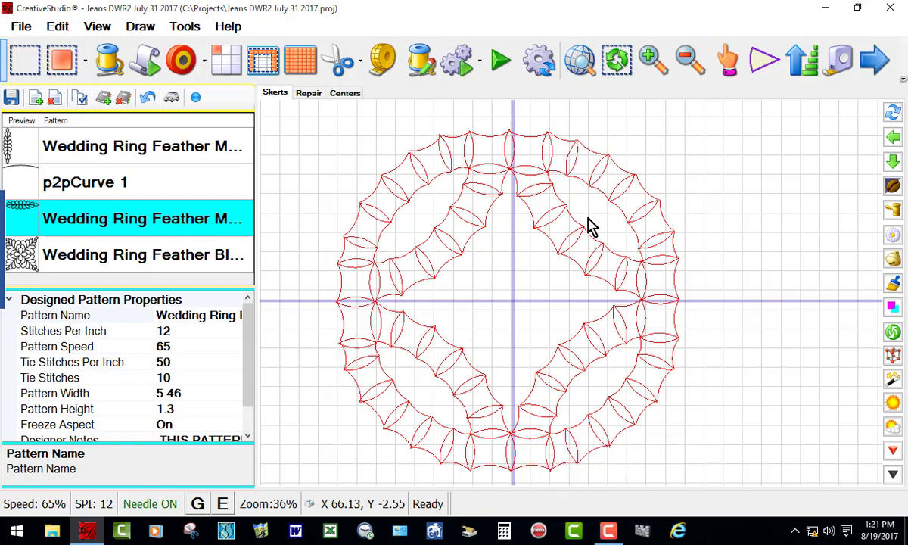
left_click(223, 62)
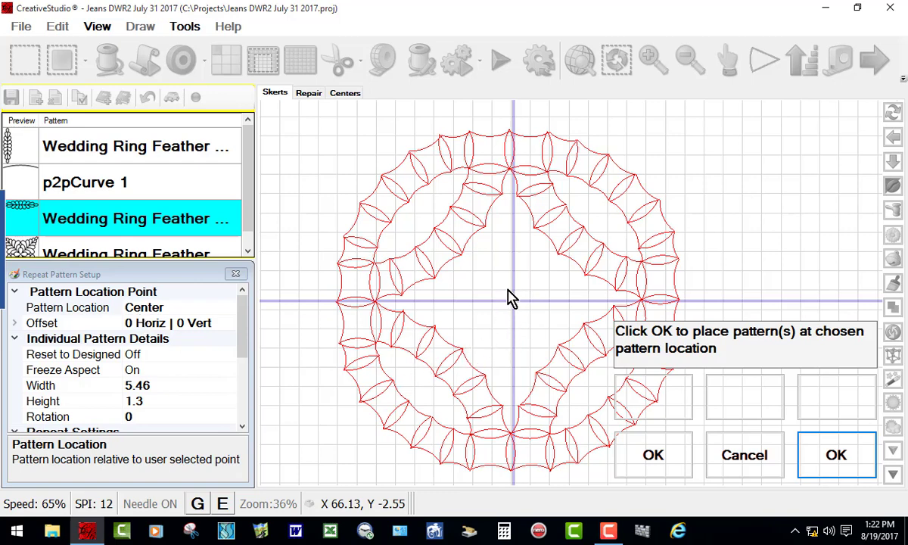
left_click(837, 455)
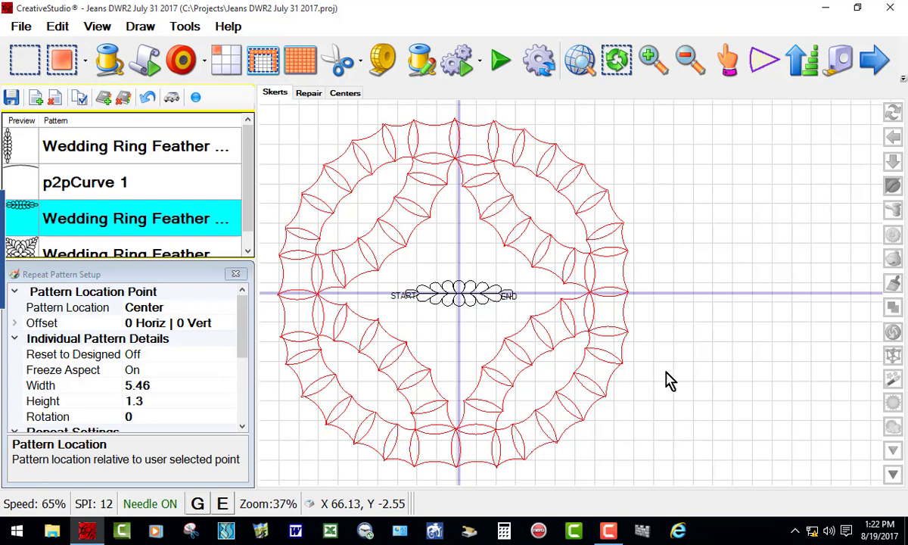
Step: Make three copies of the placed feather with Rubber Stamp
left_click(463, 302)
right_click(463, 302)
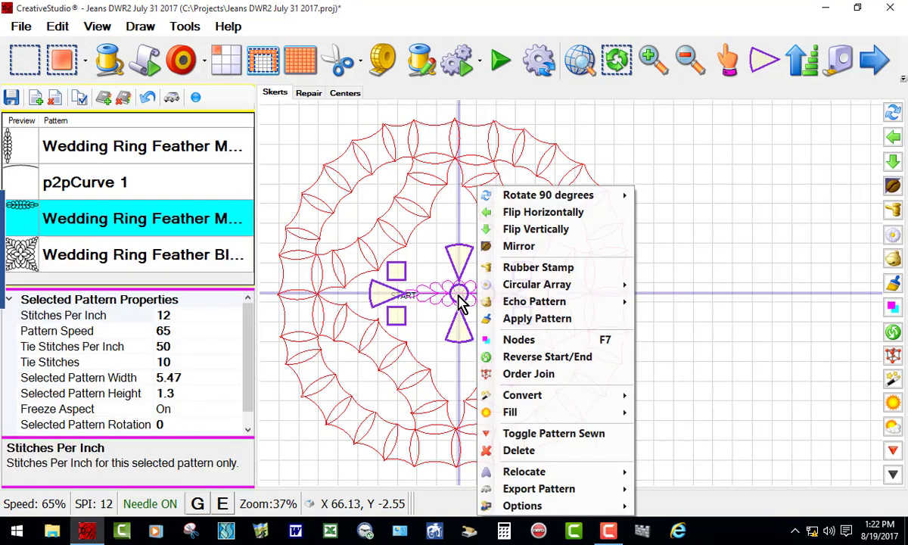
left_click(530, 274)
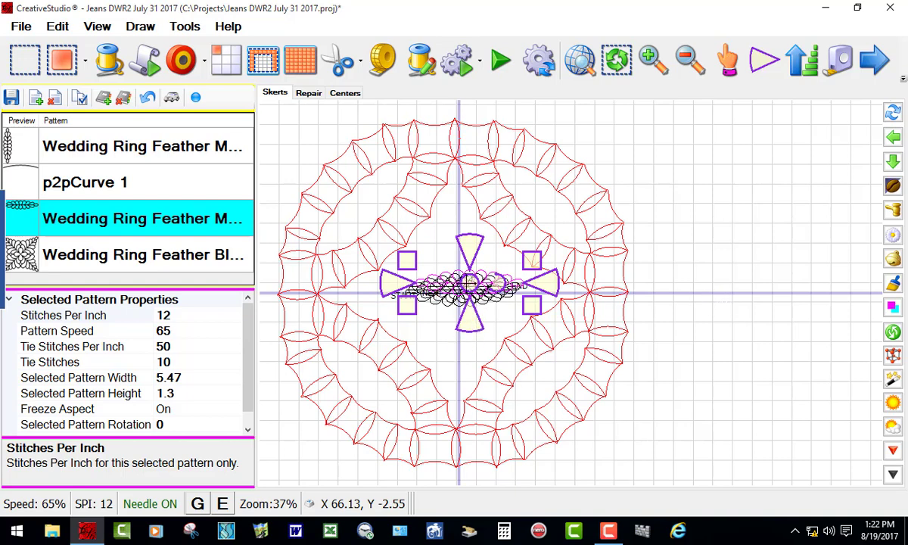
Step: Distribute the four feathers over the ring's lower-right, lower-left, upper-right and upper-left melons, one per melon
left_click_drag(488, 318, 562, 422)
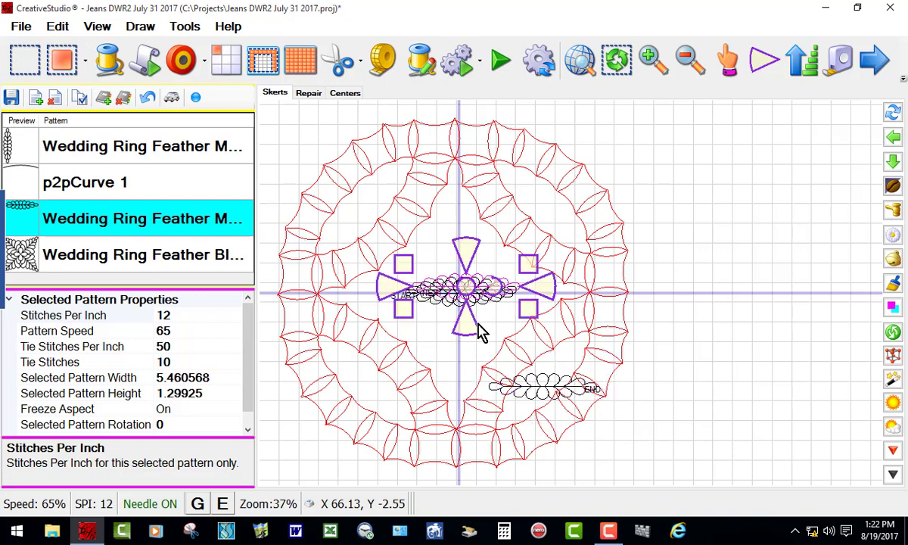
left_click_drag(465, 286, 361, 381)
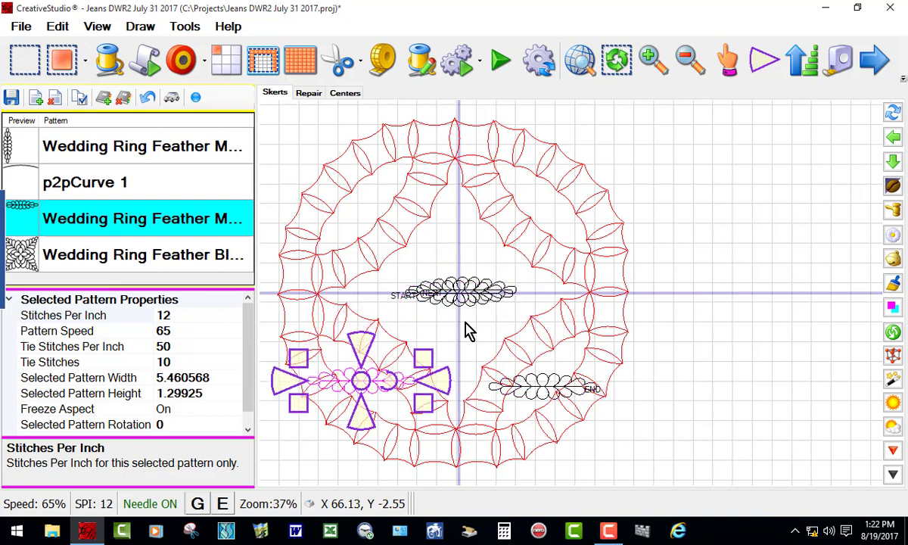
left_click_drag(464, 295, 545, 211)
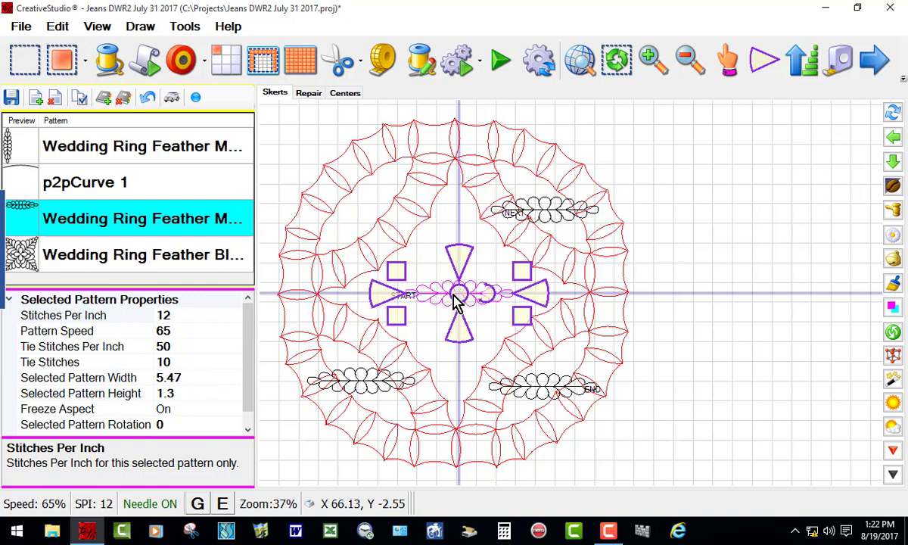
left_click_drag(420, 268, 364, 213)
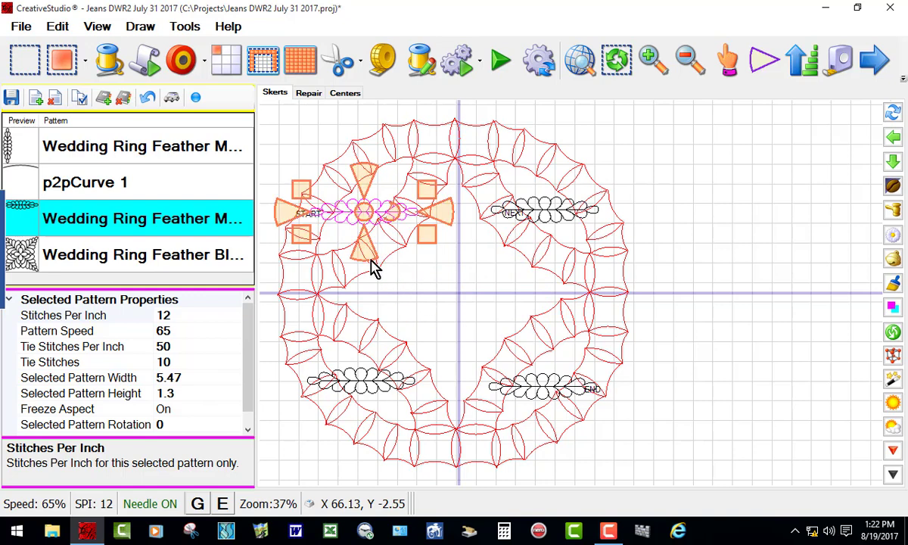
Step: Switch to two-point pattern anchors and fit the upper-left feather inside its melon, about 4.3 wide, 4.4 high and rotated about 46 degrees
left_click(766, 64)
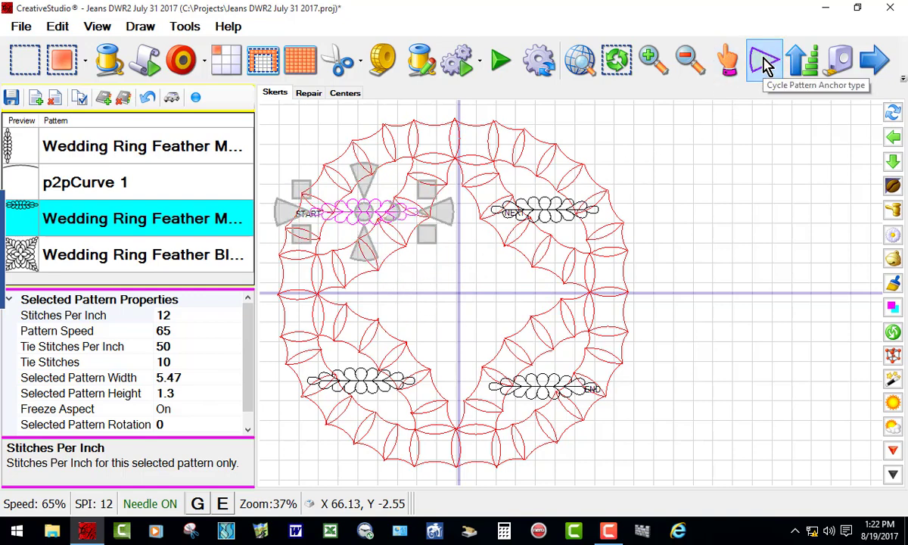
left_click(766, 64)
left_click(766, 64)
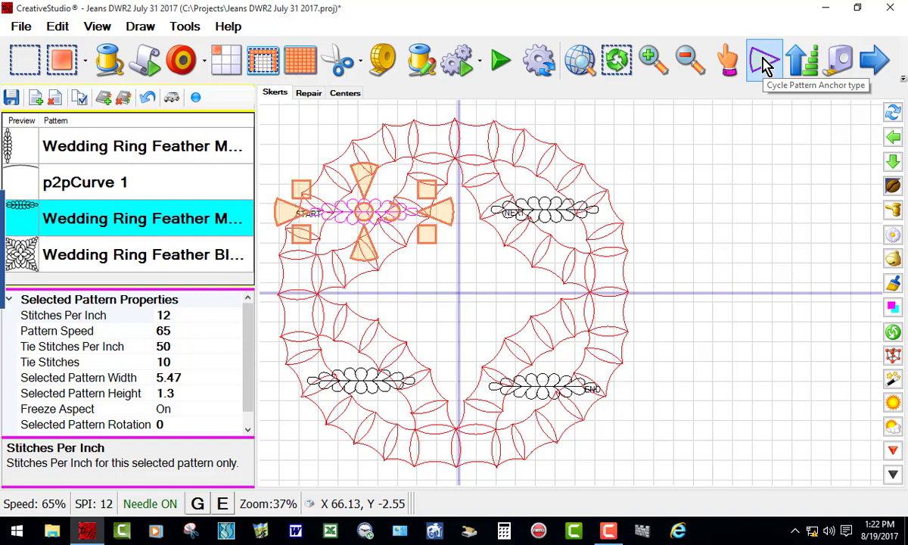
left_click(766, 65)
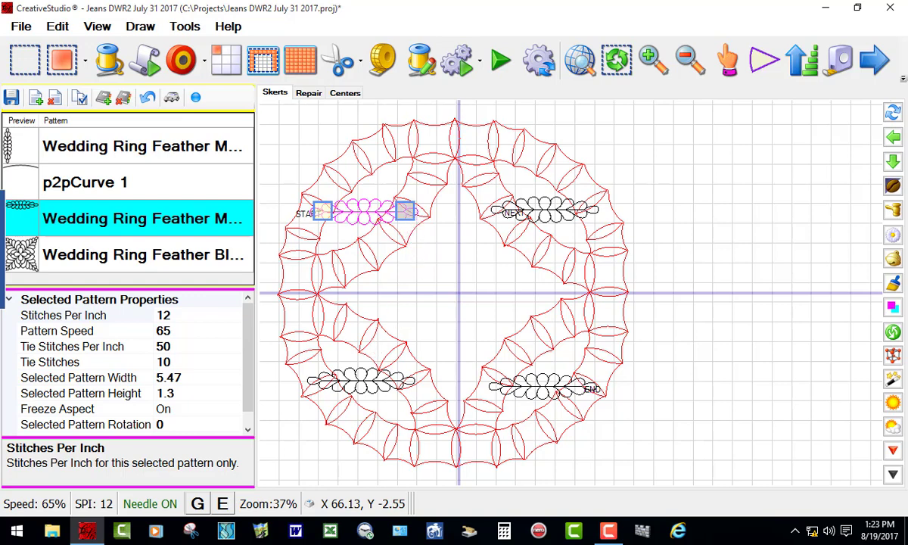
left_click_drag(405, 210, 400, 176)
left_click_drag(320, 214, 329, 239)
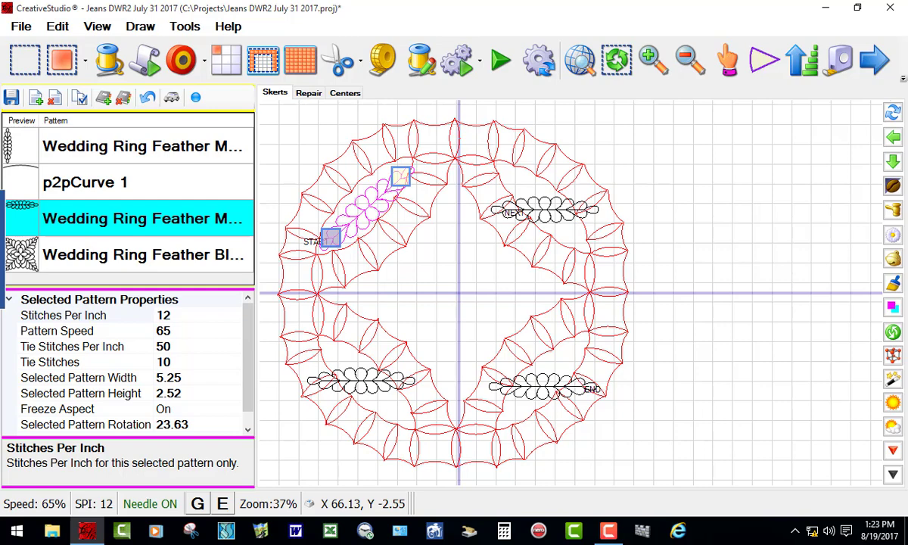
left_click_drag(401, 176, 393, 182)
scroll(402, 181, "up", 2)
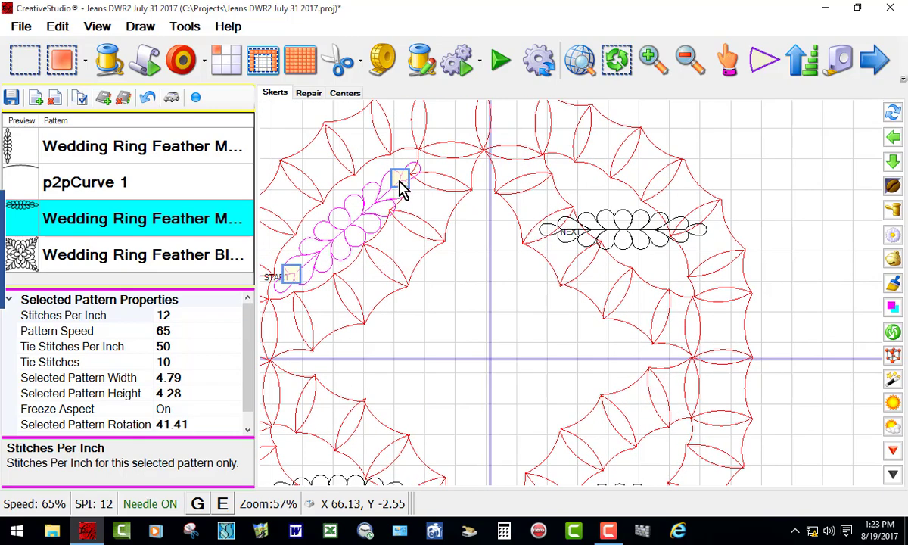
left_click_drag(393, 173, 389, 171)
left_click_drag(292, 275, 293, 271)
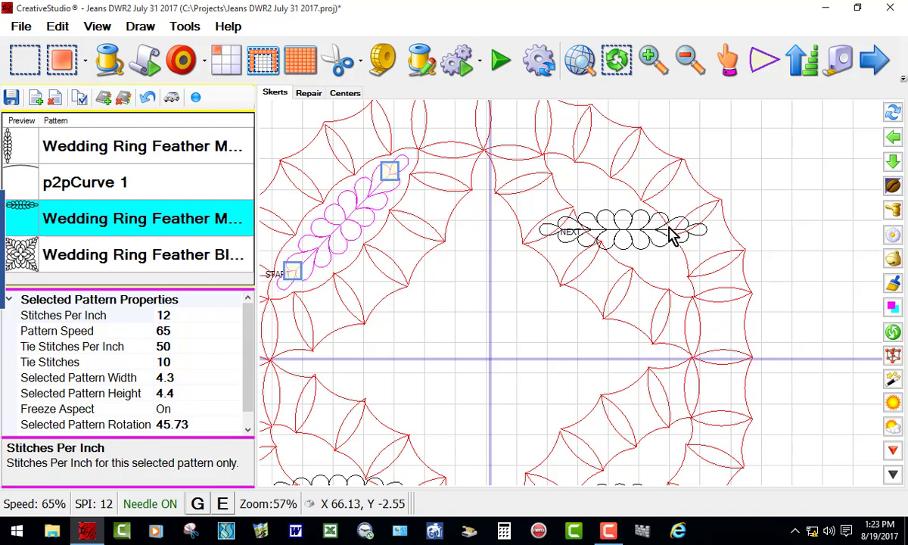
Step: Fit the upper-right feather inside its melon, about 4.2 wide, 4 high and rotated about -43 degrees
left_click(583, 217)
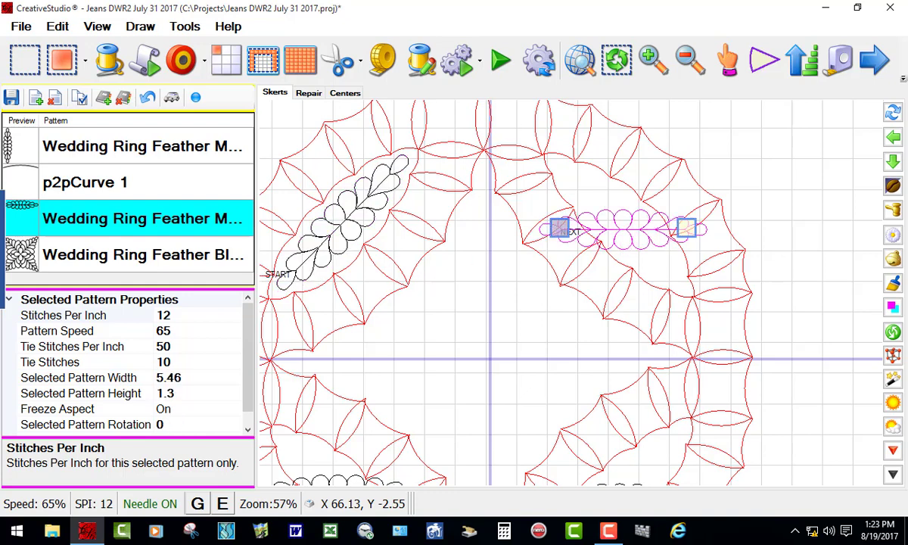
left_click_drag(559, 228, 554, 164)
left_click_drag(687, 230, 666, 266)
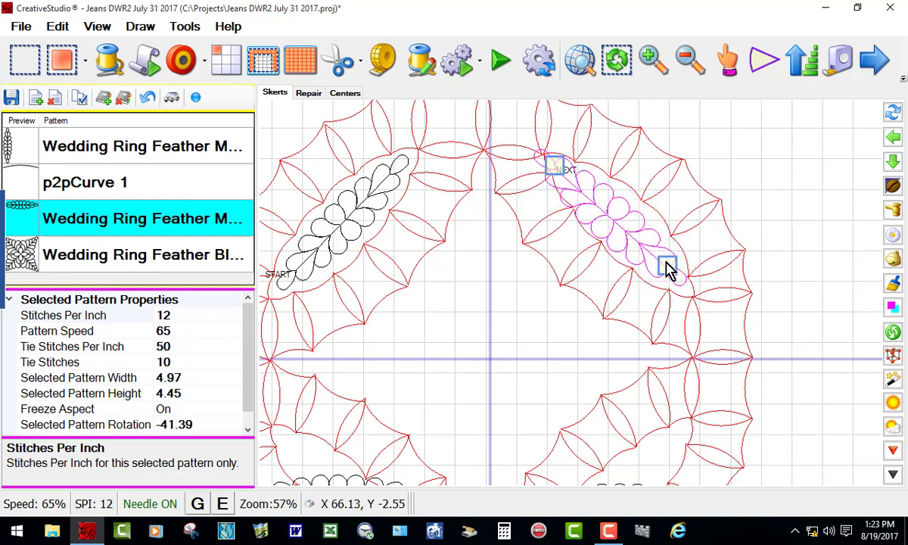
left_click_drag(555, 167, 573, 179)
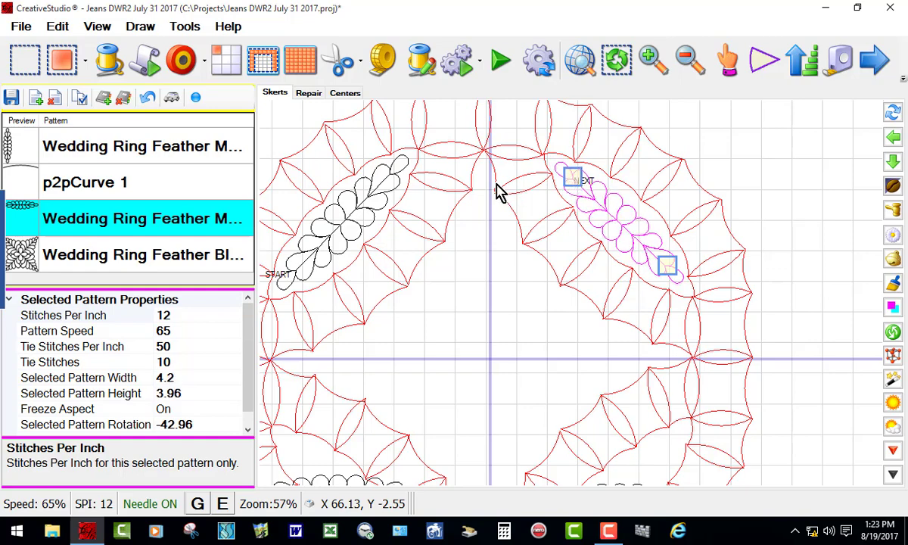
Step: Fit the lower-left feather inside its melon using two-point anchors, about 4.4 wide, 3.9 high and rotated about -41 degrees
scroll(497, 192, "down", 4)
left_click(430, 322)
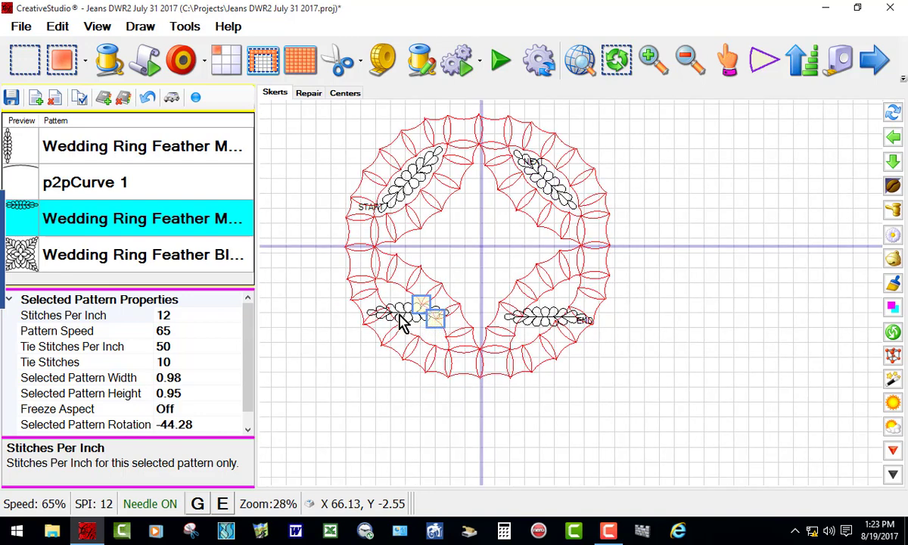
left_click_drag(407, 318, 434, 329)
left_click(398, 314)
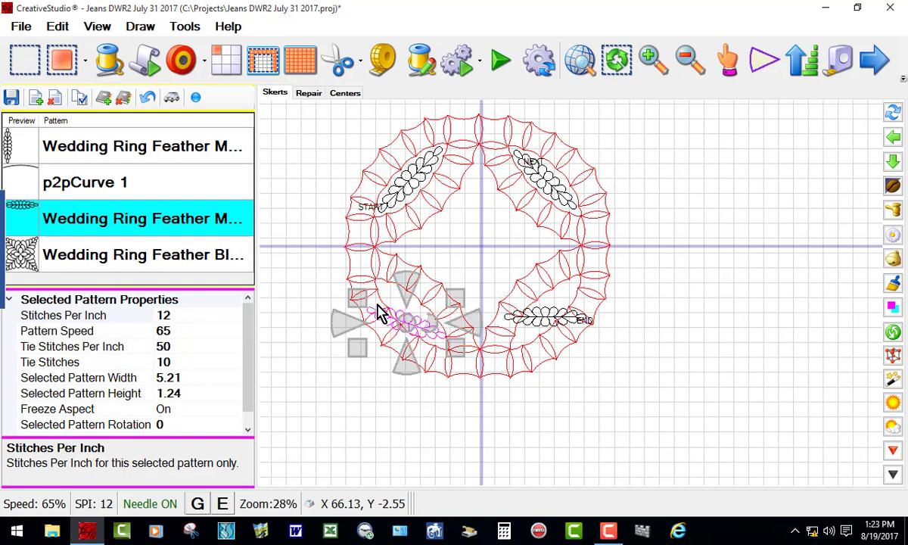
left_click(757, 65)
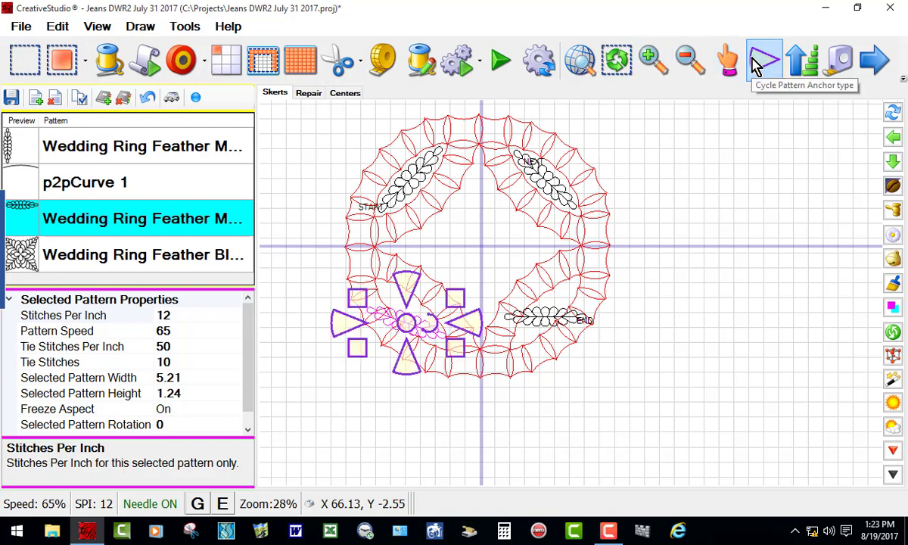
left_click(755, 65)
left_click(757, 65)
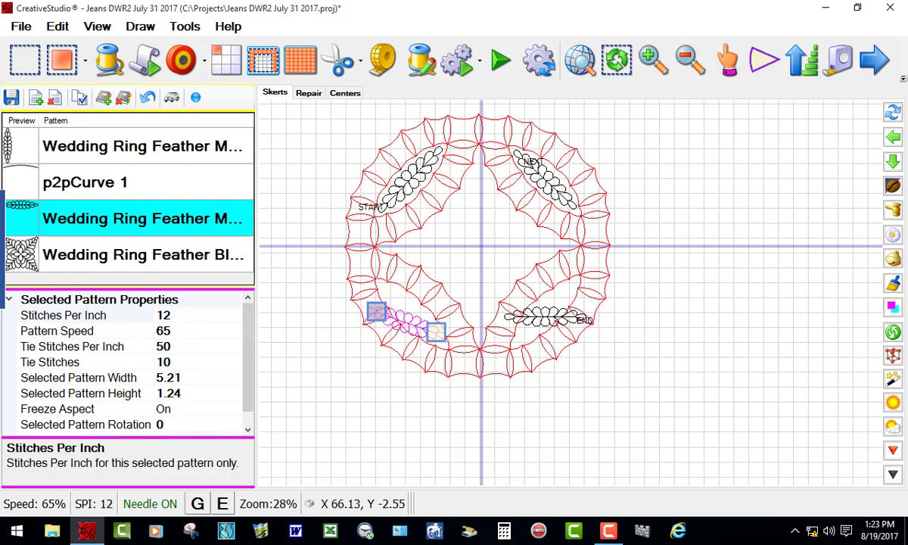
left_click_drag(377, 310, 386, 291)
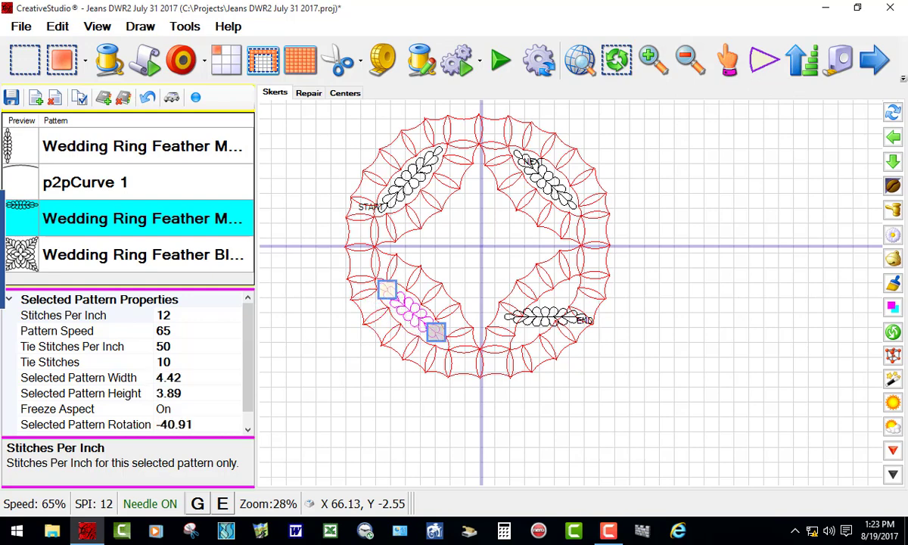
Step: Fit the lower-right feather inside its melon, about 4.3 wide, 4 high and rotated about 43 degrees
left_click(543, 318)
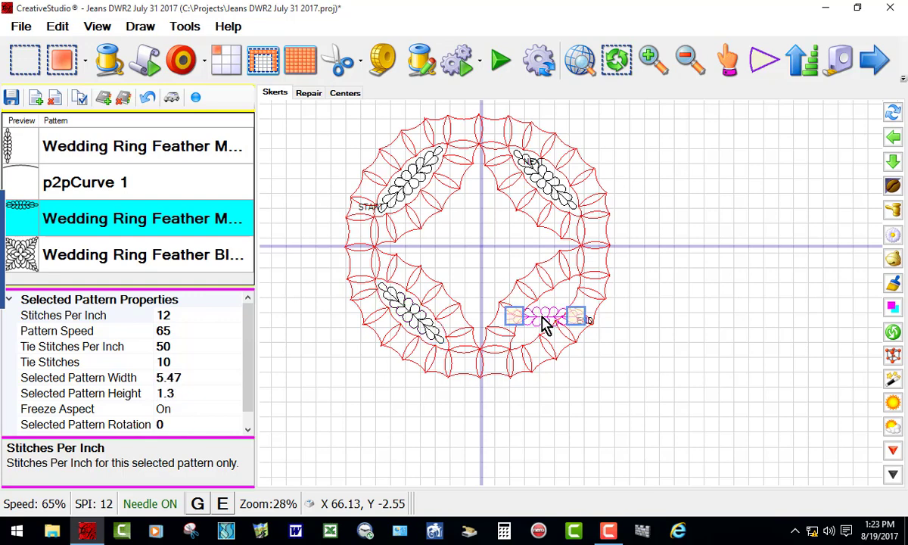
left_click_drag(575, 321, 571, 290)
left_click_drag(520, 318, 522, 334)
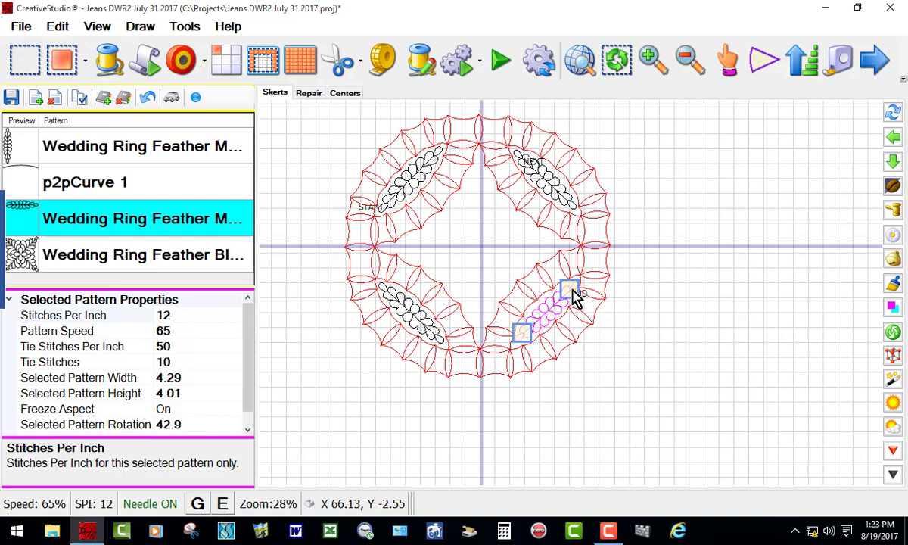
left_click_drag(570, 290, 570, 291)
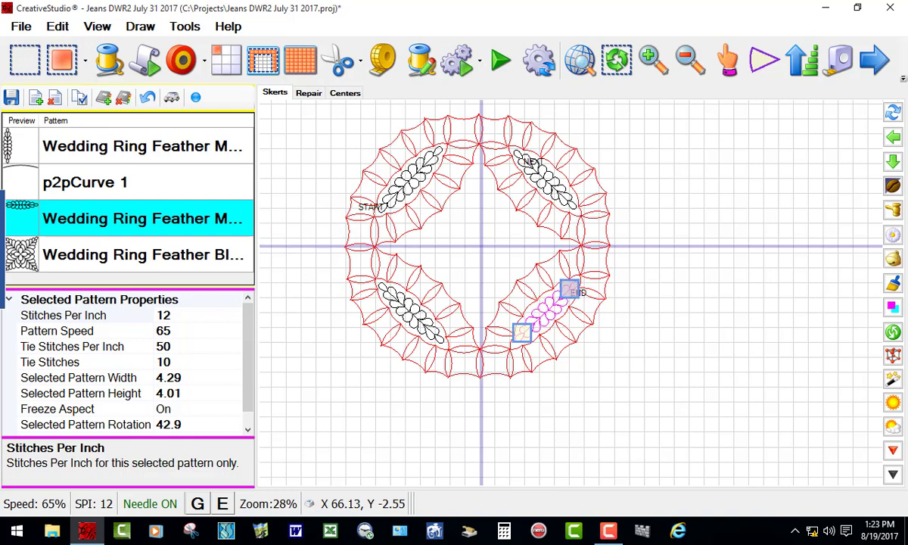
left_click(661, 353)
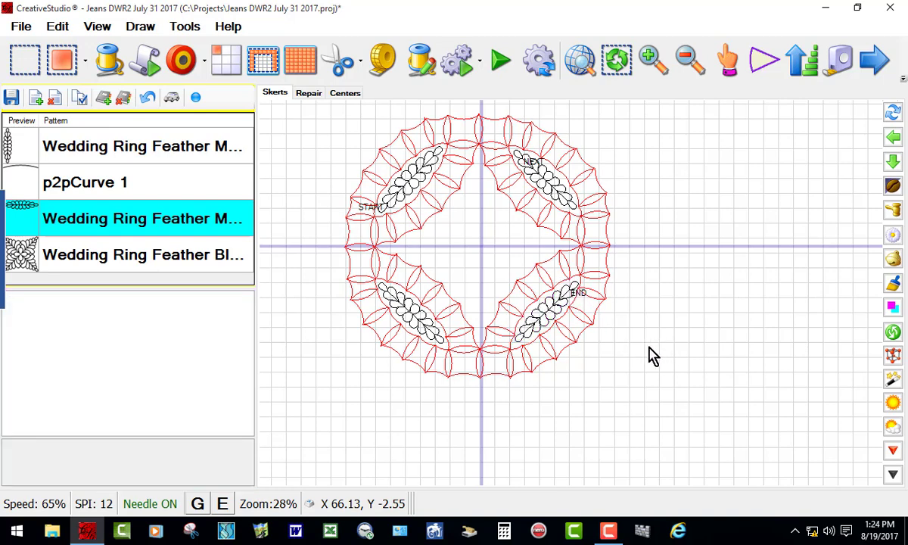
Step: Nudge the lower end of the lower-right feather slightly inward so it sits better inside its melon
scroll(540, 317, "up", 1)
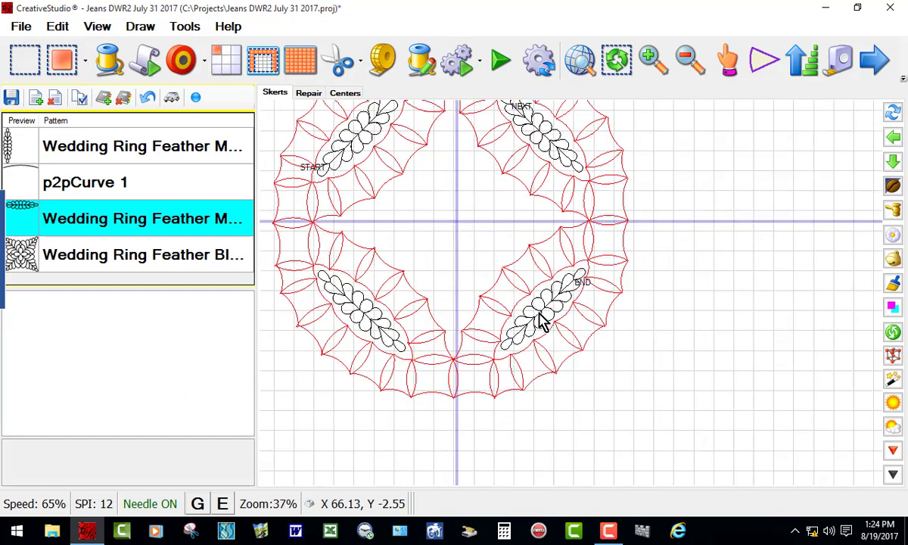
scroll(541, 317, "up", 1)
left_click(538, 318)
mouse_move(502, 354)
left_mouse_down()
mouse_move(505, 344)
mouse_move(505, 352)
left_mouse_up()
left_click(681, 359)
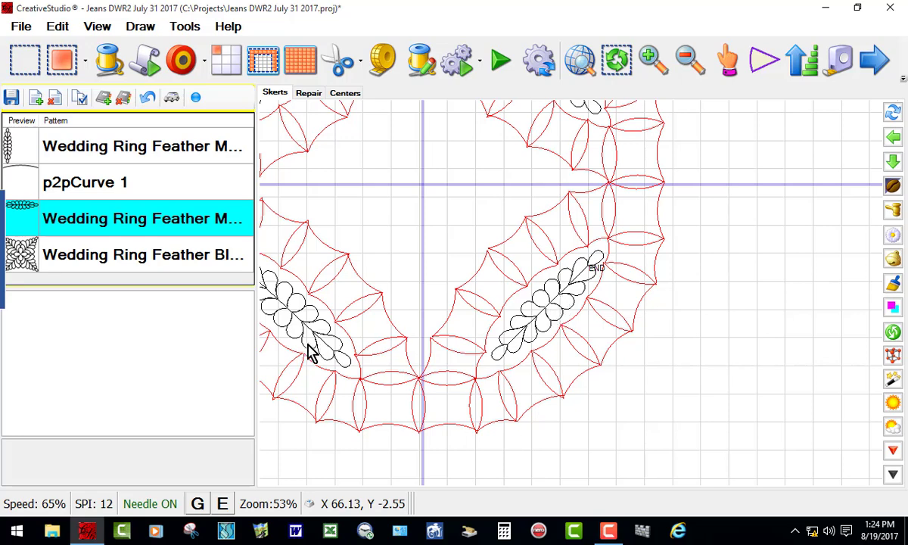
Step: Place one Wedding Ring feather block pattern inside the ring, using the Center pattern location at 7.76 wide and 7.75 high
scroll(660, 382, "down", 2)
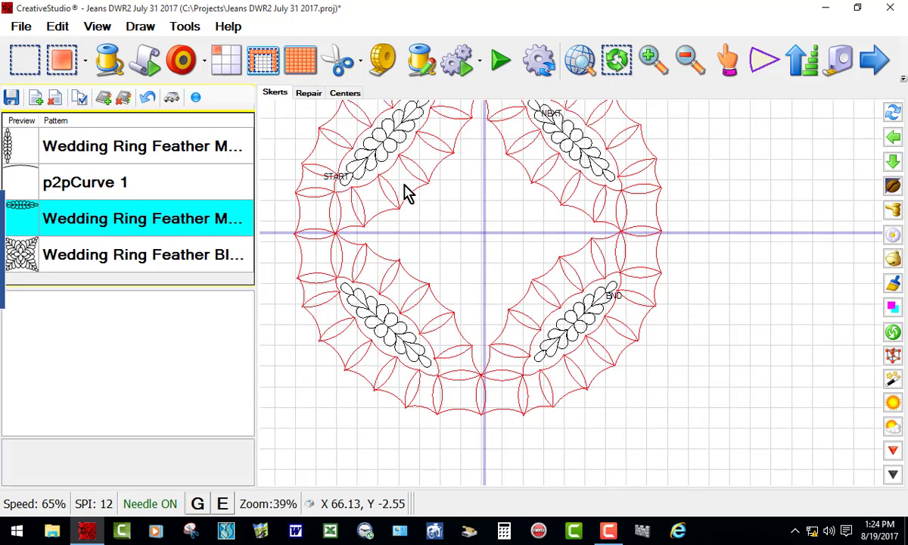
left_click(125, 261)
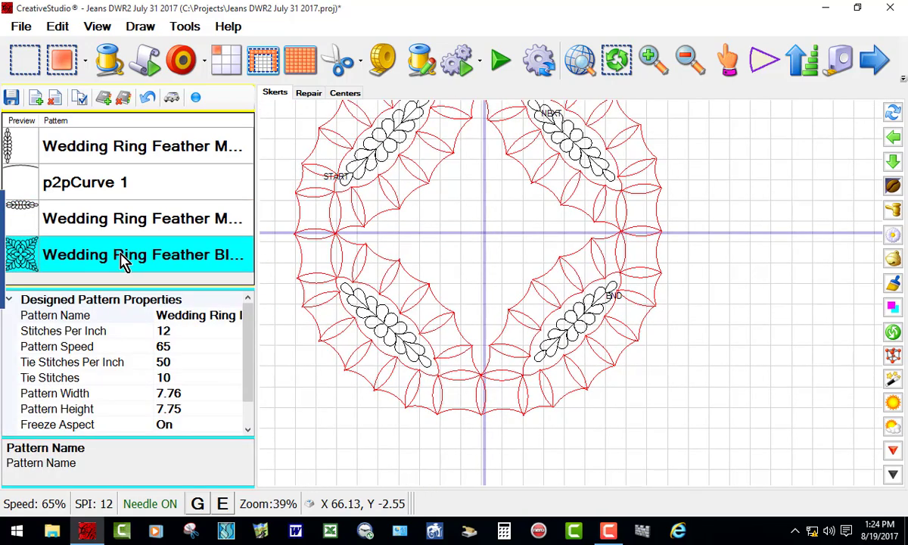
left_click(225, 63)
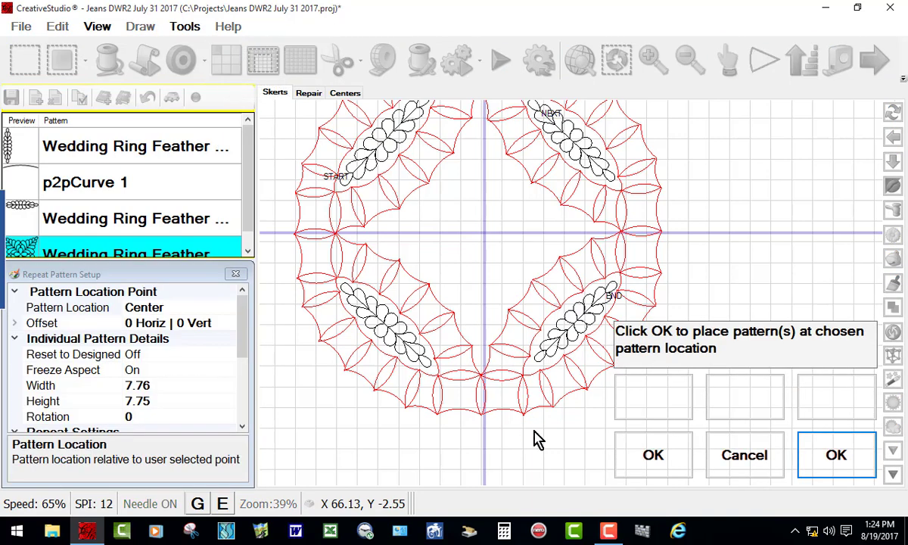
left_click(654, 455)
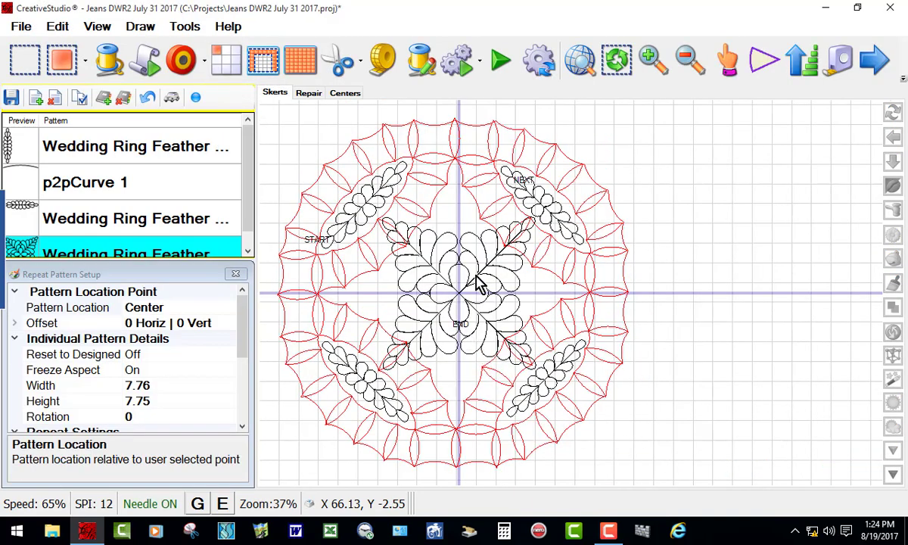
Step: Show the scaling and rotation anchors on the feather block, rotate it 45 degrees and shift it slightly left to center it in the ring
left_click(464, 301)
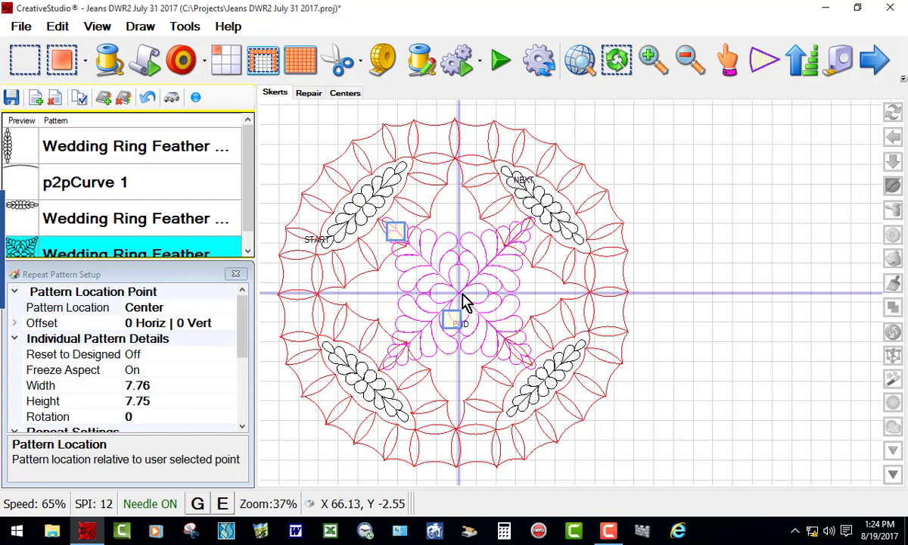
left_click(761, 65)
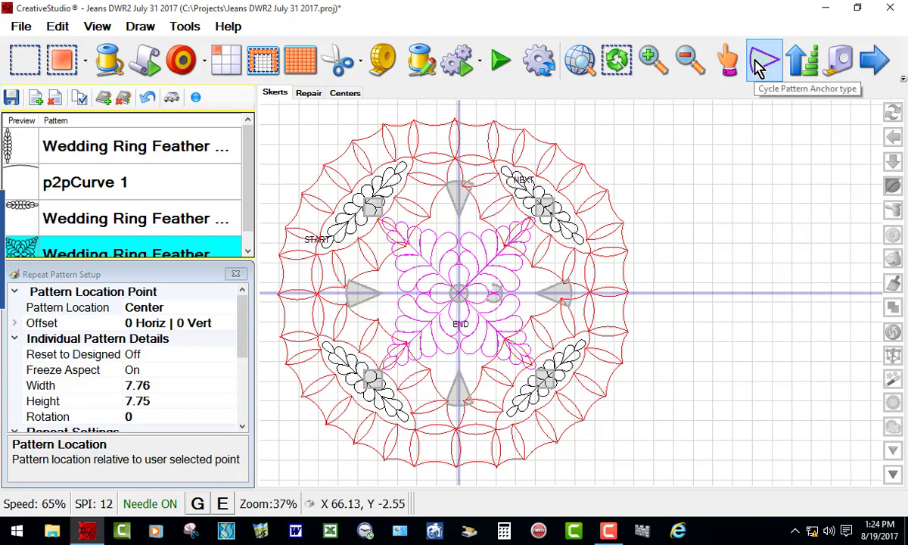
right_click(452, 295)
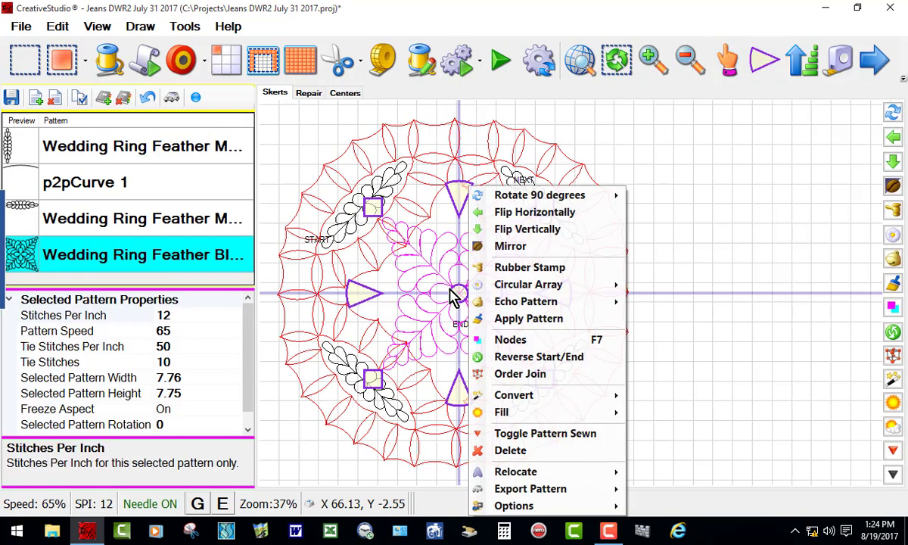
mouse_move(536, 199)
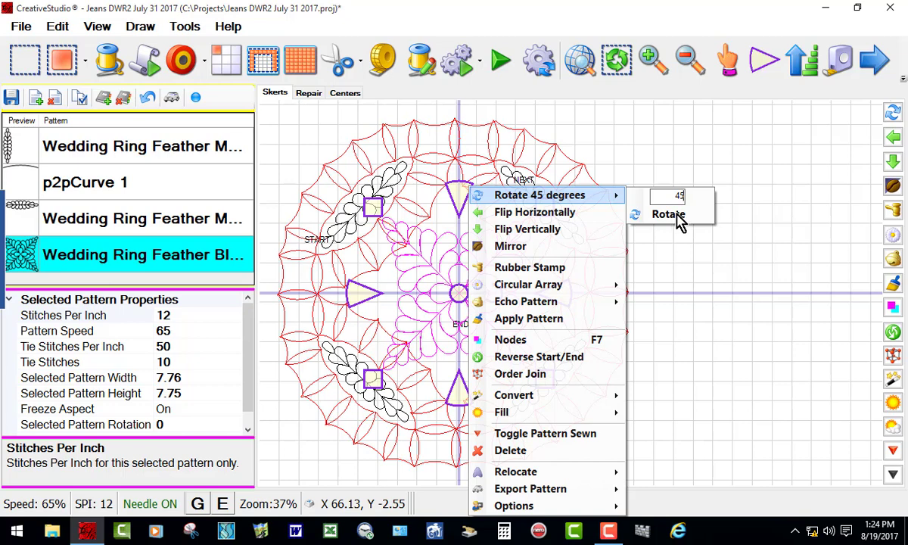
left_click(669, 215)
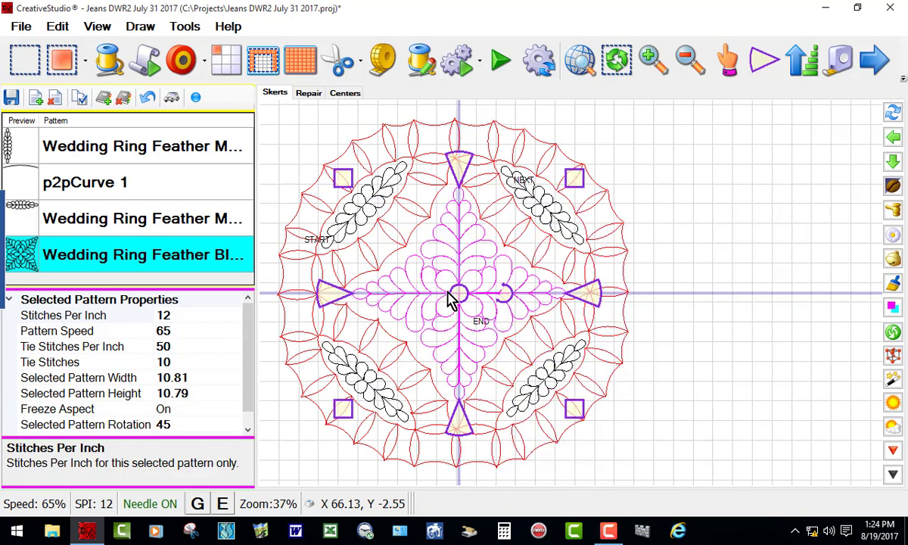
left_click_drag(459, 293, 453, 293)
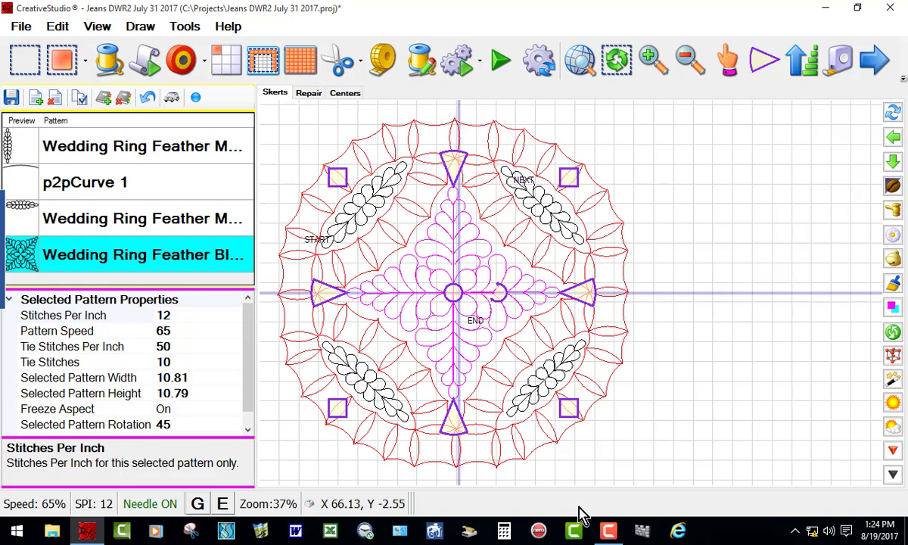
mouse_move(608, 533)
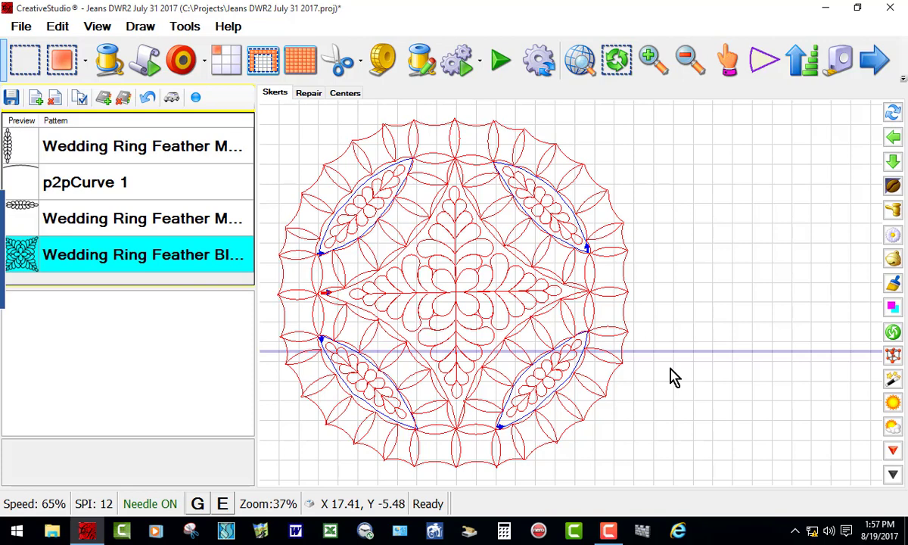
scroll(667, 377, "down", 2)
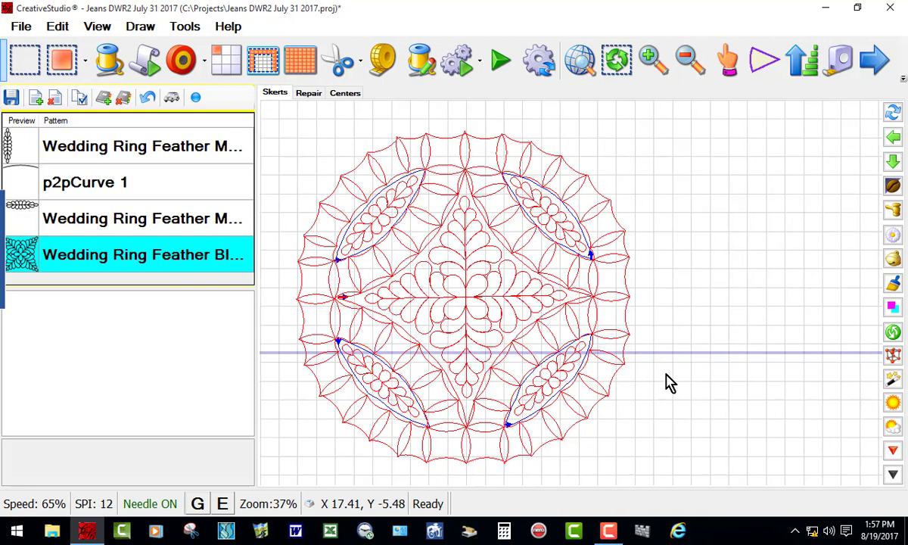